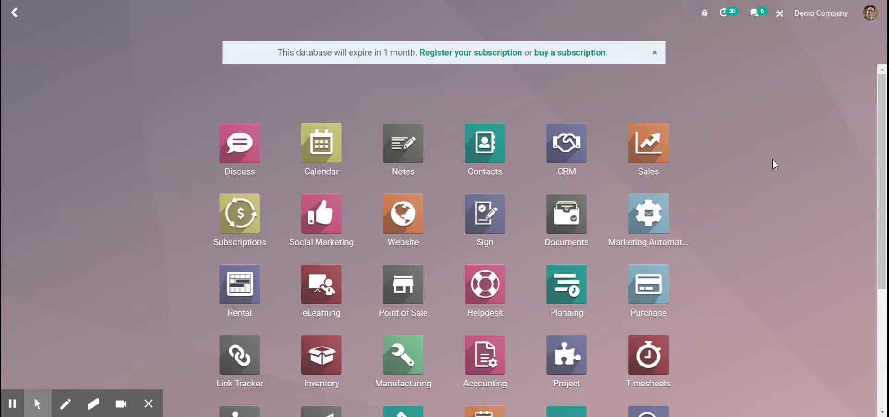
- Enable Storage Locations and Multi-Step Routes in the Inventory settings and save the changes
scroll(444, 231, "down", 3)
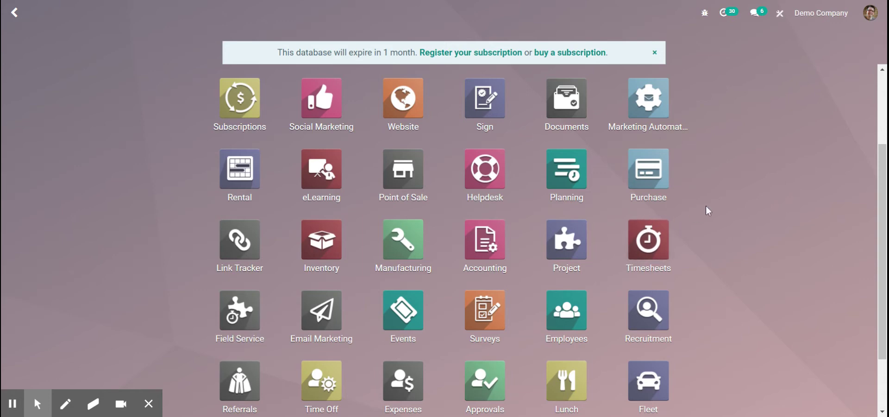
scroll(712, 208, "down", 3)
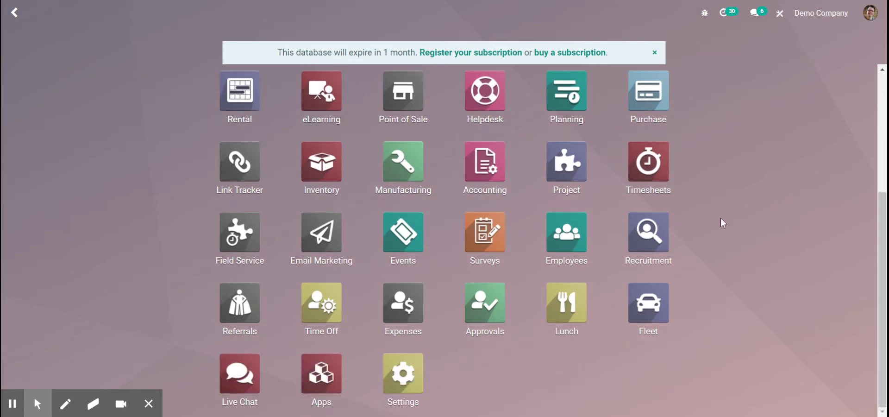
left_click(408, 372)
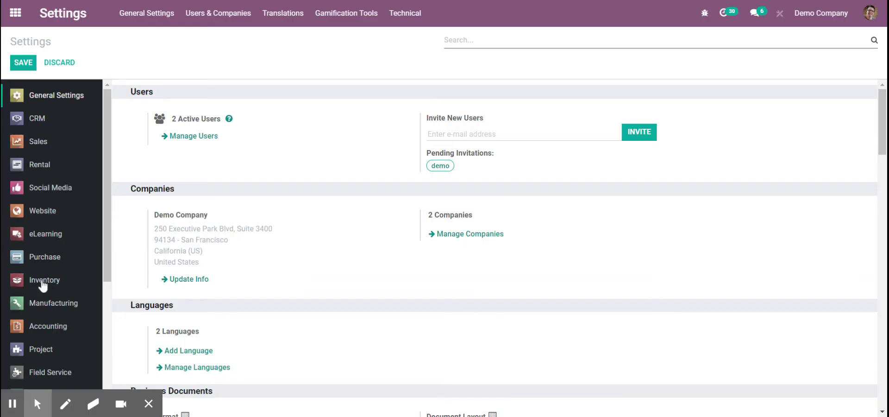
left_click(45, 281)
scroll(328, 370, "down", 2)
scroll(329, 368, "down", 10)
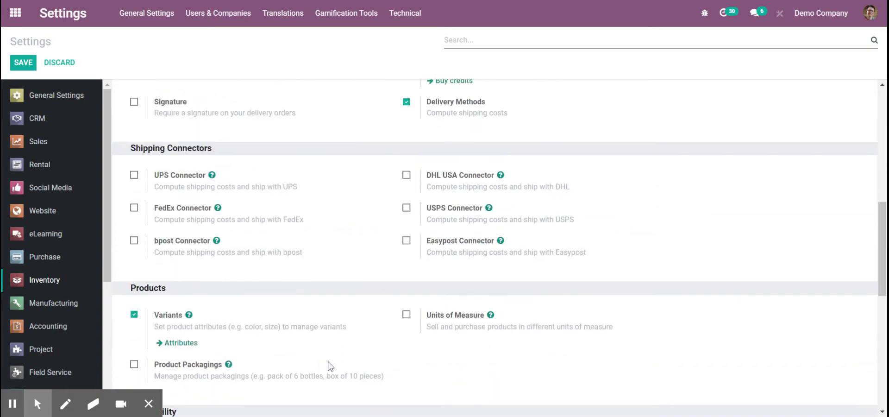
scroll(329, 365, "down", 2)
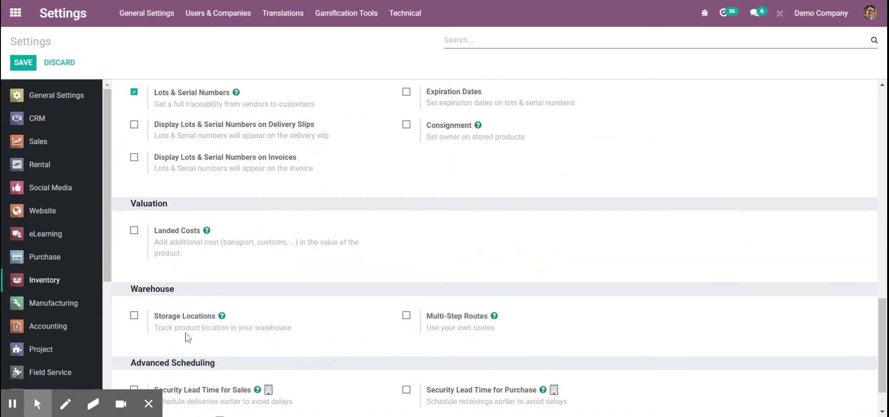
left_click(134, 316)
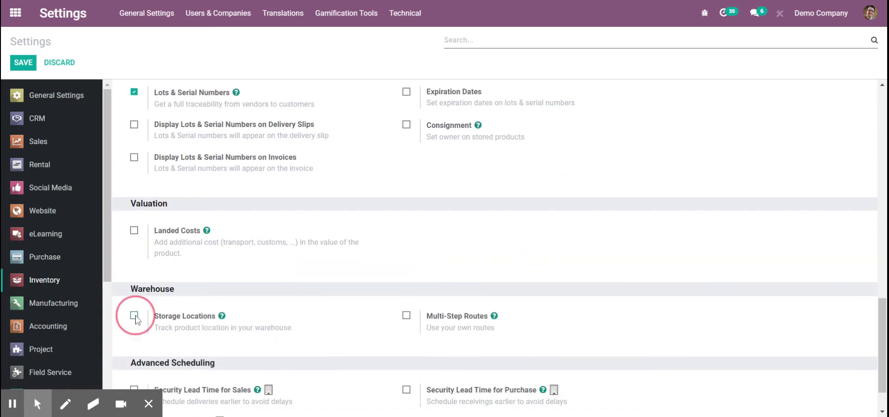
left_click(407, 317)
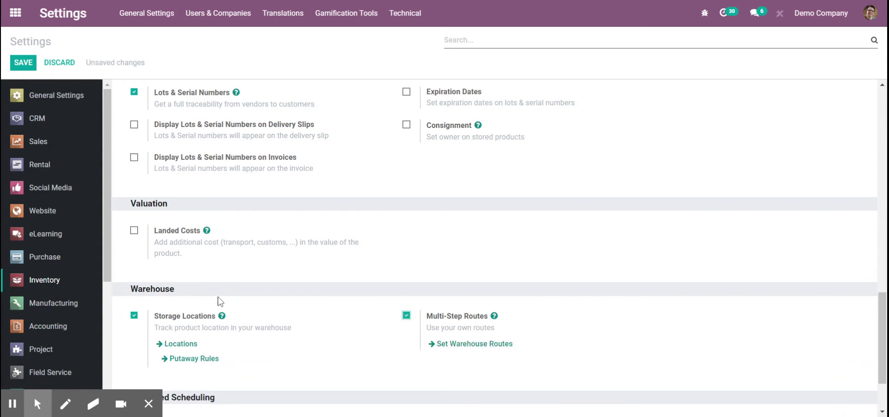
left_click(24, 62)
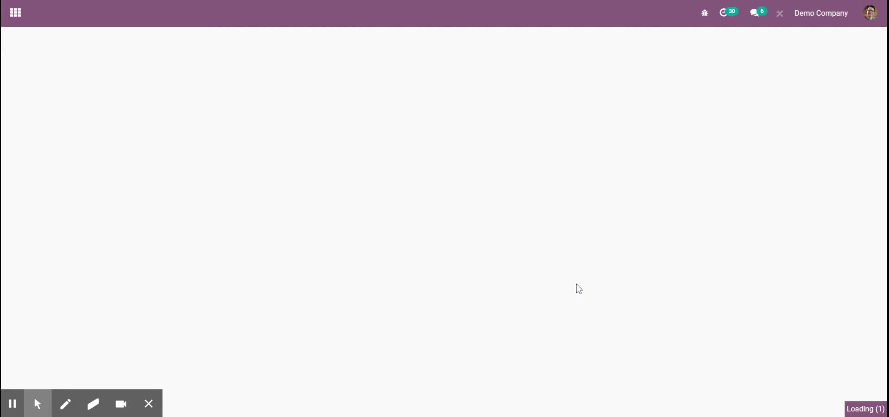
- Check the Warehouse section of the Inventory settings and view the warehouse list used for setting routes
scroll(591, 293, "down", 3)
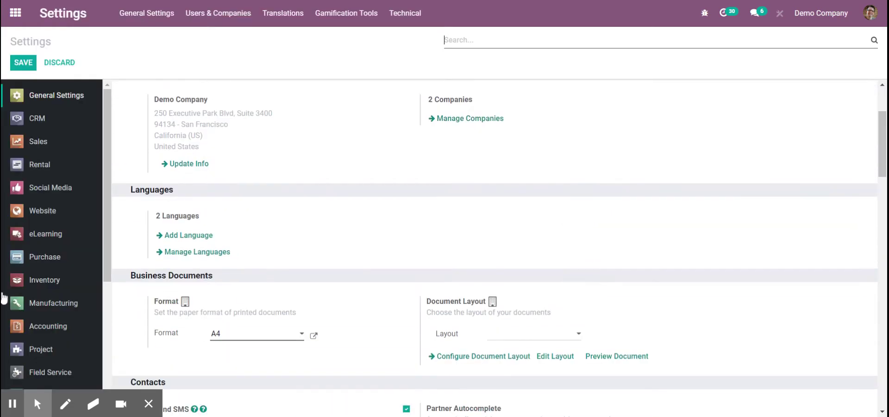
left_click(44, 280)
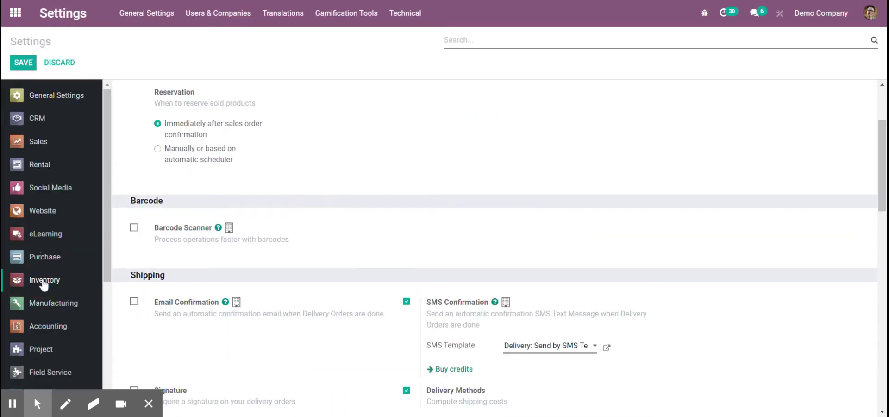
scroll(479, 353, "down", 6)
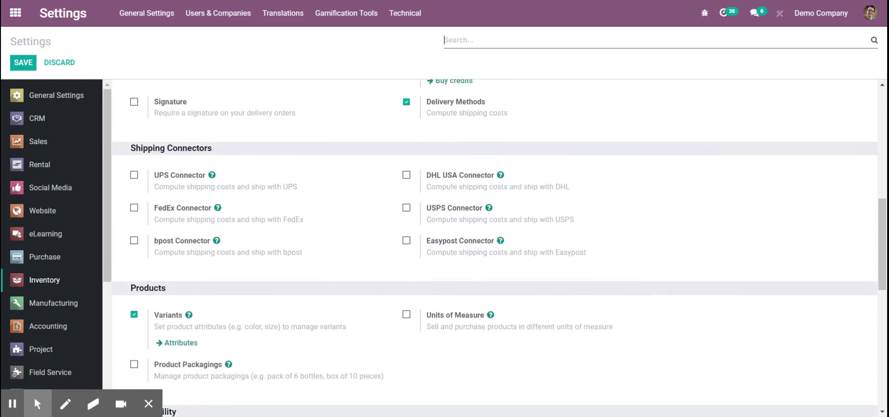
scroll(439, 329, "down", 7)
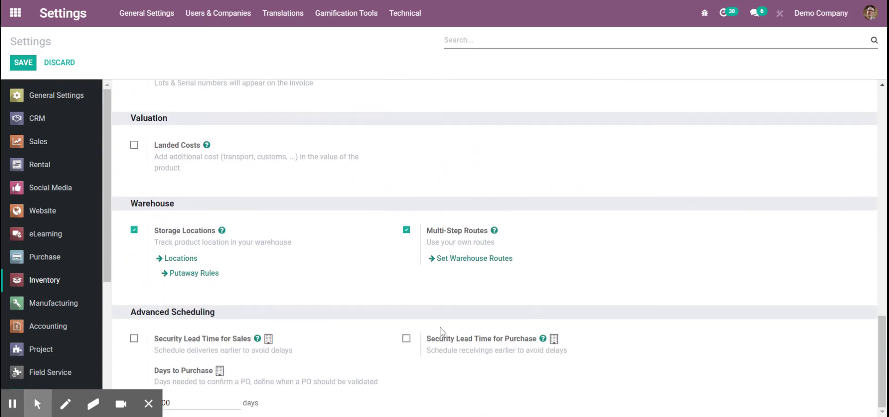
left_click(457, 259)
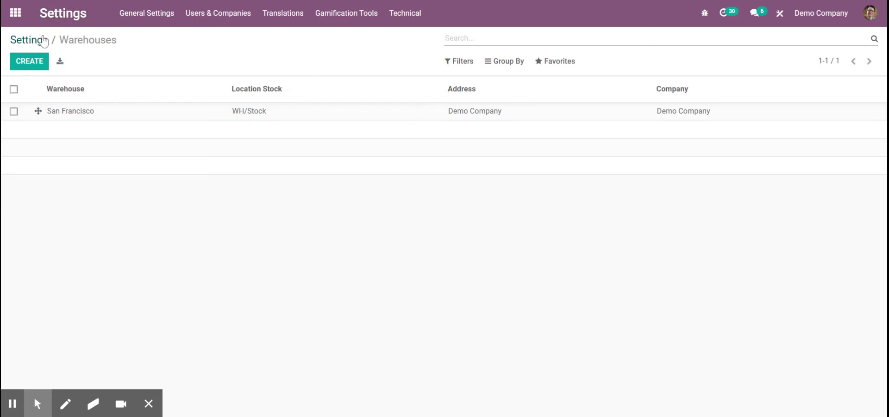
- Switch to the Inventory app and open the list of warehouse management routes
left_click(19, 15)
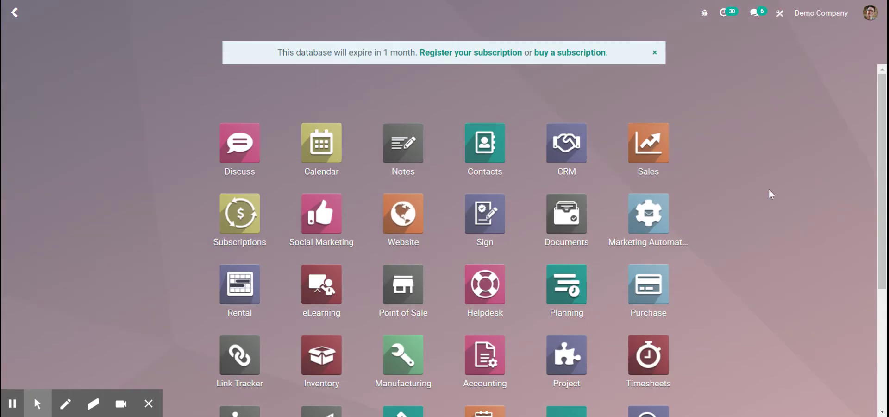
type("in")
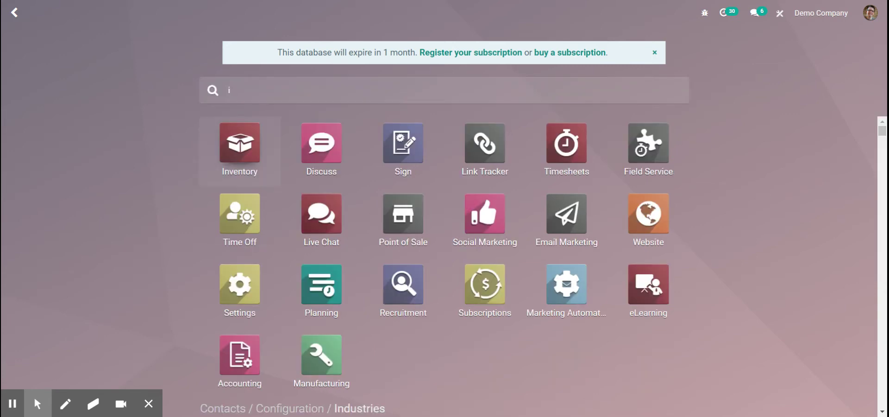
left_click(256, 146)
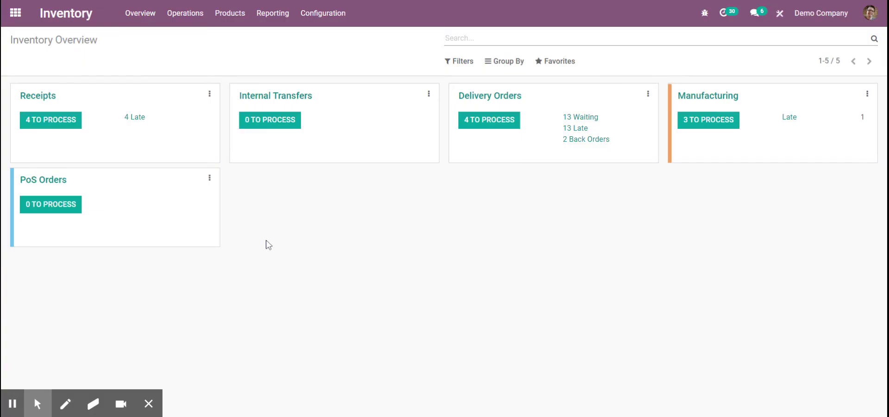
left_click(326, 14)
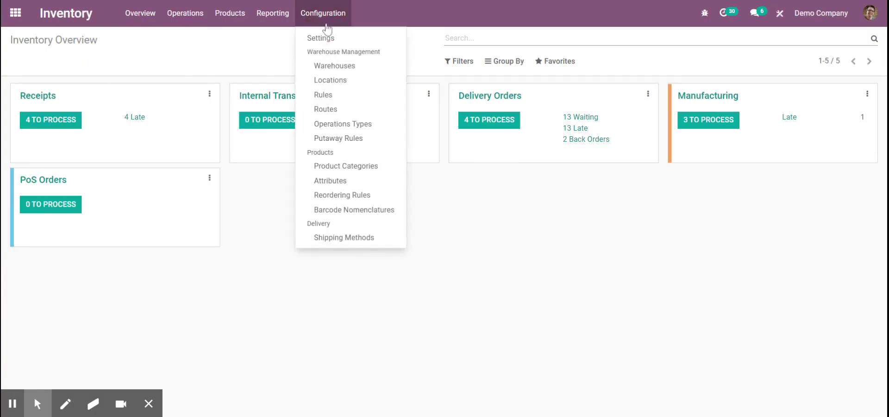
left_click(346, 111)
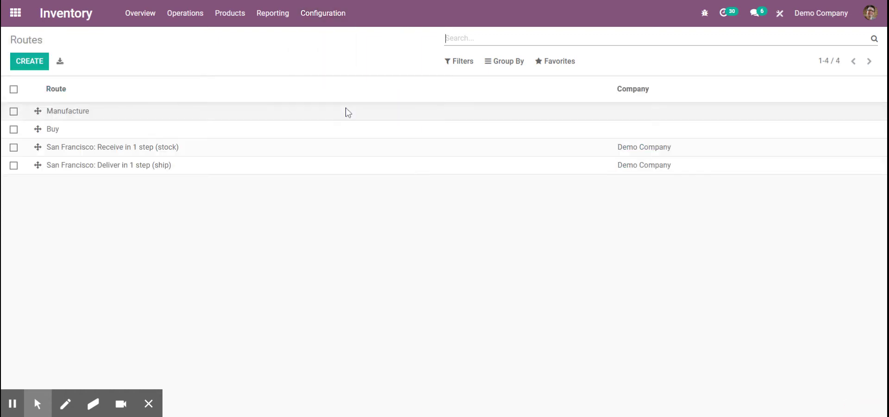
- Filter the routes to archived ones and unarchive the Replenish on Order (MTO) route
left_click(452, 68)
left_click(456, 79)
left_click(451, 203)
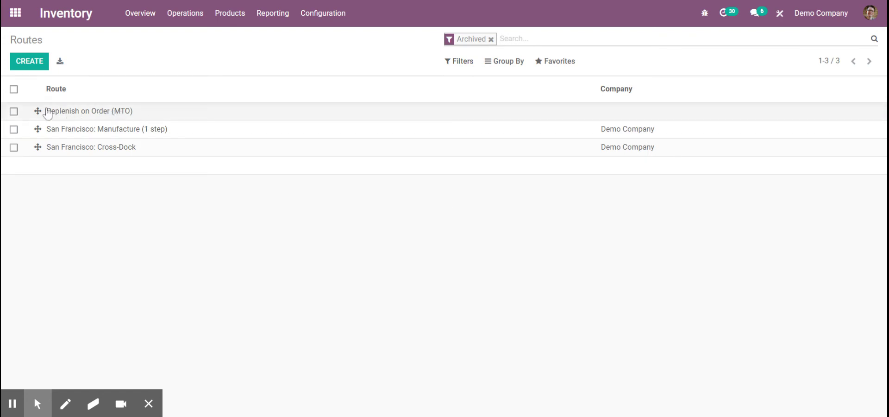
left_click(14, 111)
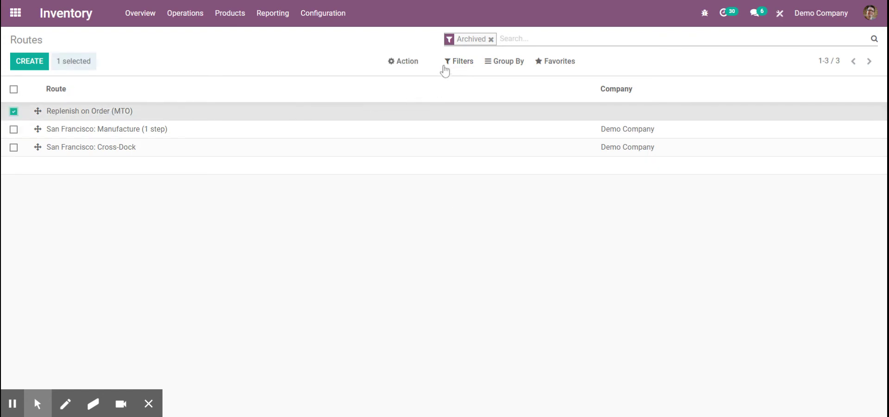
left_click(415, 62)
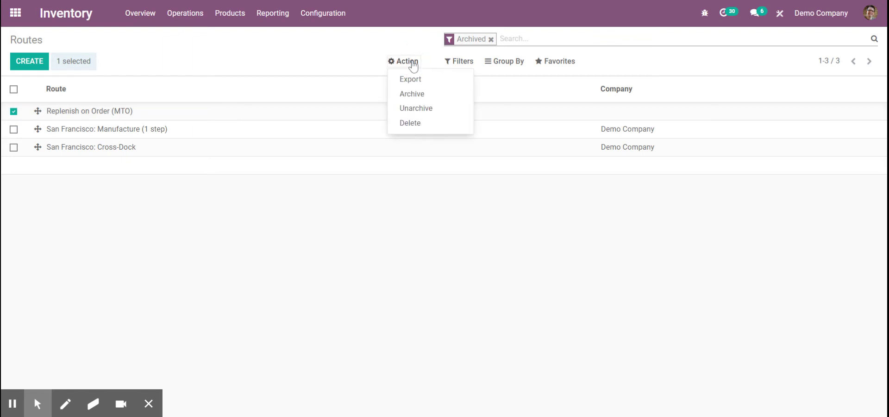
left_click(421, 107)
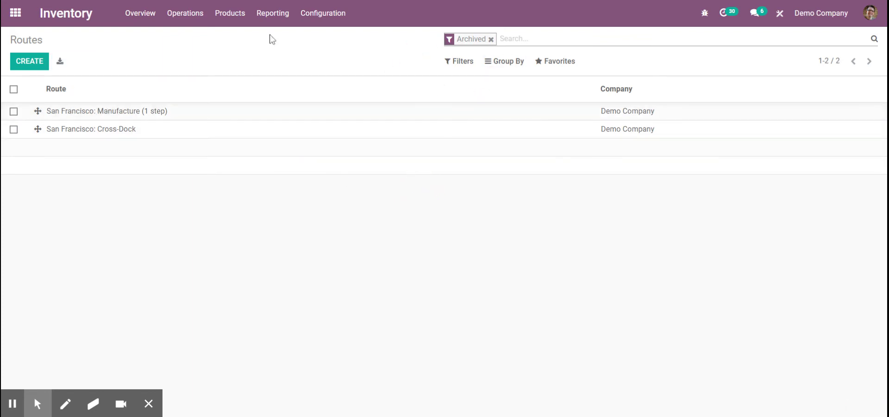
- Search the inventory products for "table" and open the product Table [FURN_9666]
left_click(226, 19)
left_click(236, 41)
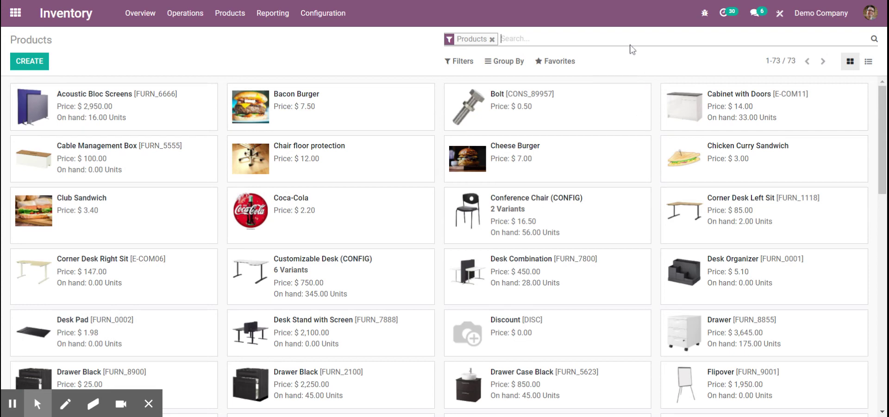
type("table")
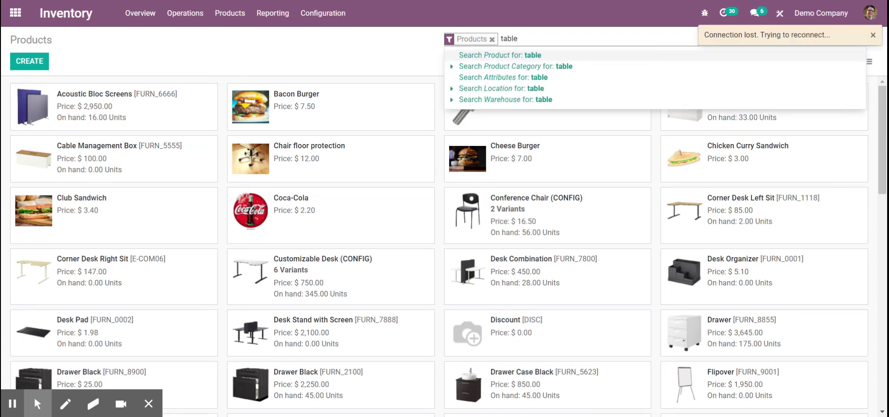
key("Return")
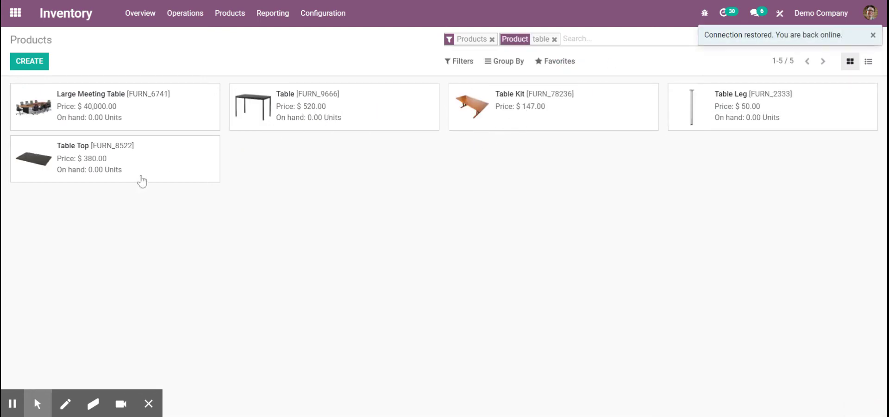
left_click(308, 123)
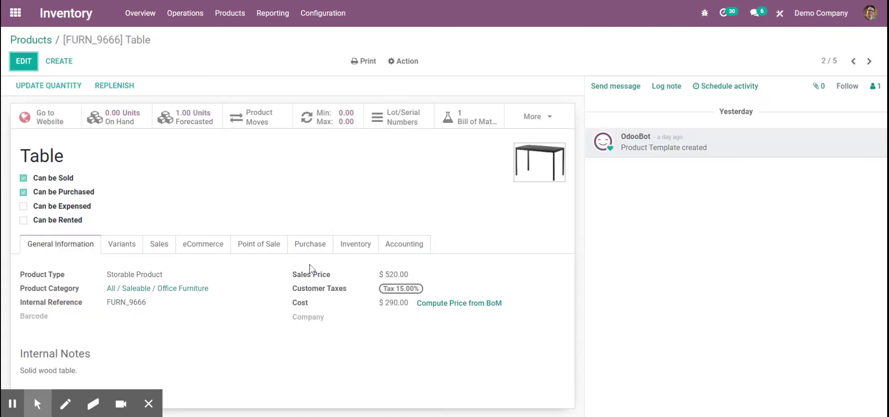
- Edit the Table product's inventory routes so Manufacture and Replenish on Order (MTO) are selected, and save the product
left_click(347, 250)
scroll(128, 273, "down", 1)
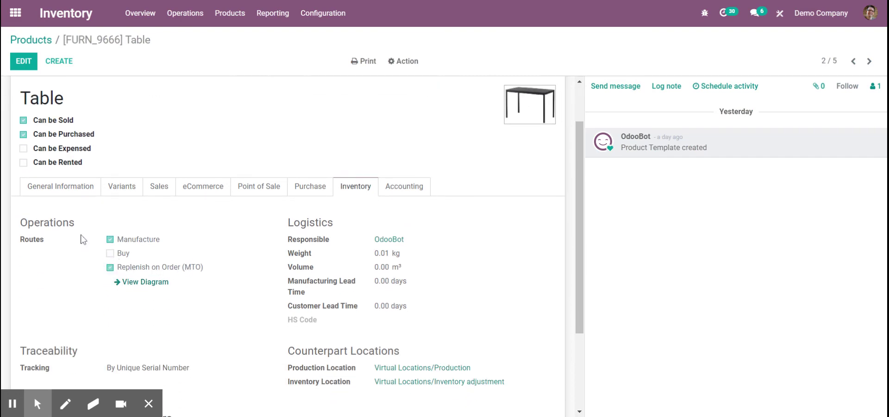
left_click(24, 67)
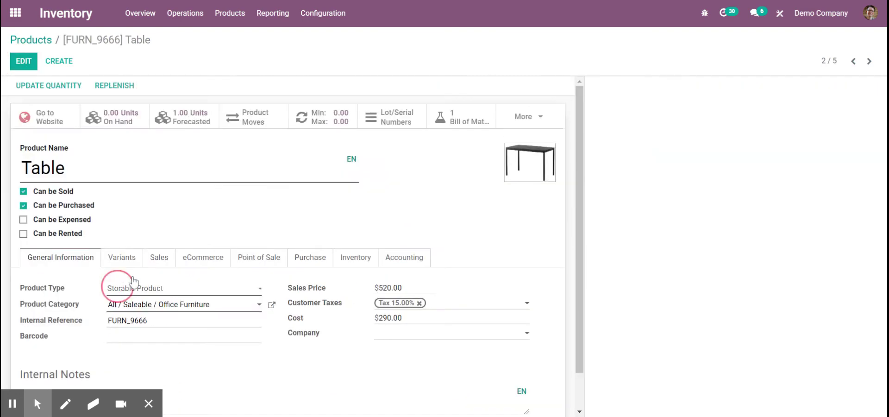
scroll(157, 267, "down", 3)
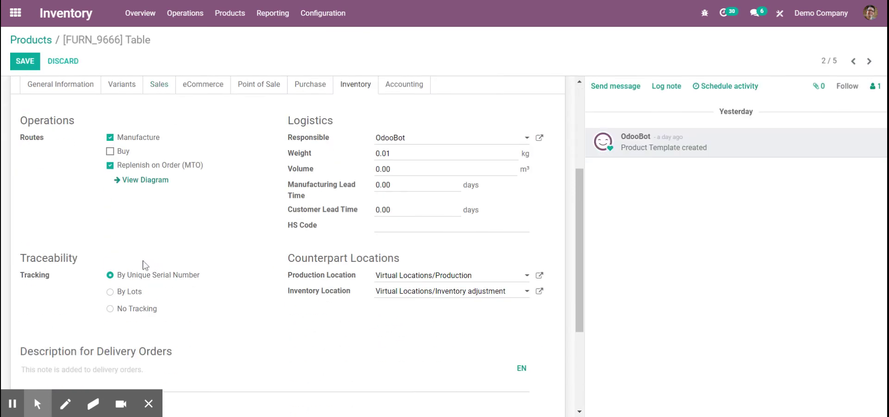
left_click(111, 165)
left_click(111, 167)
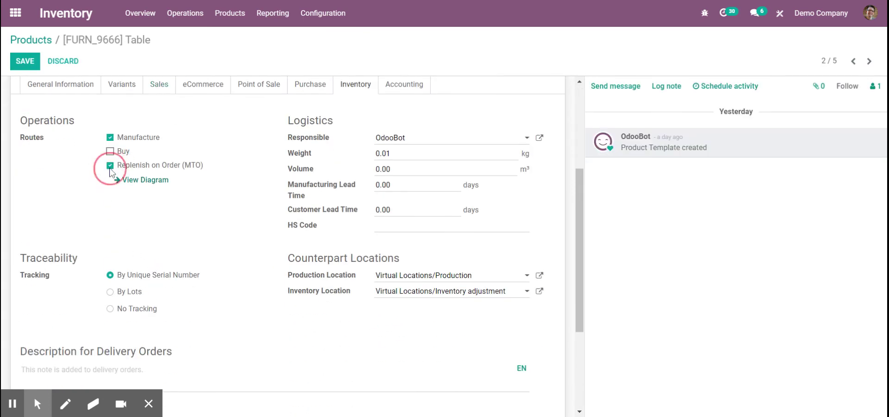
left_click(113, 139)
left_click(112, 139)
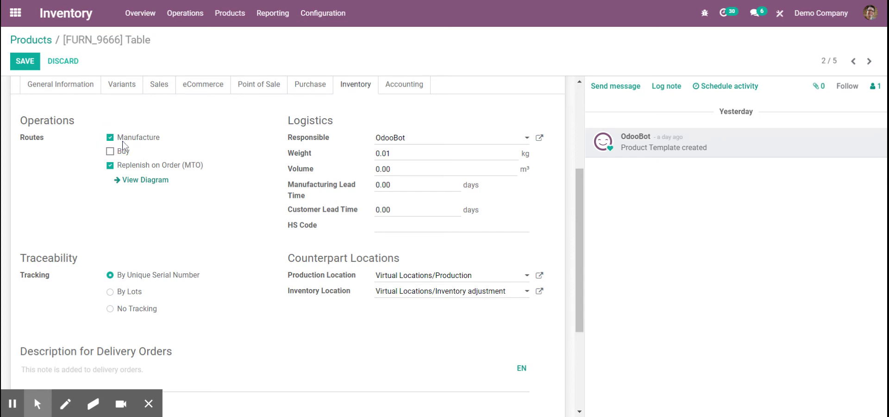
left_click(36, 65)
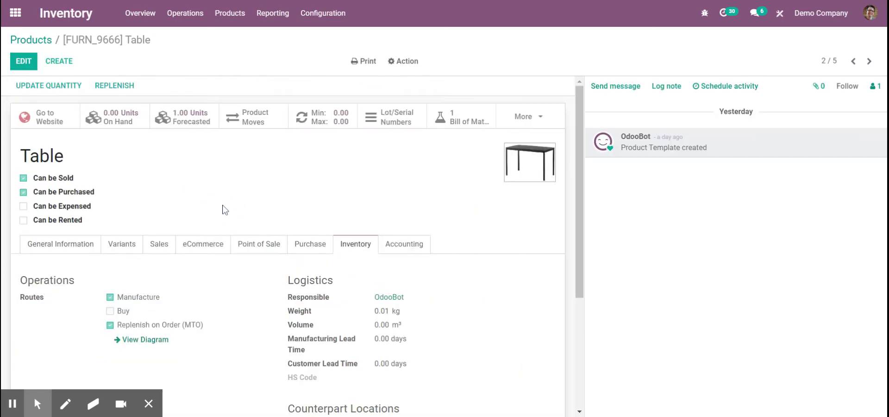
- Examine the components in the Table product's bill of materials and return to the product list
left_click(452, 118)
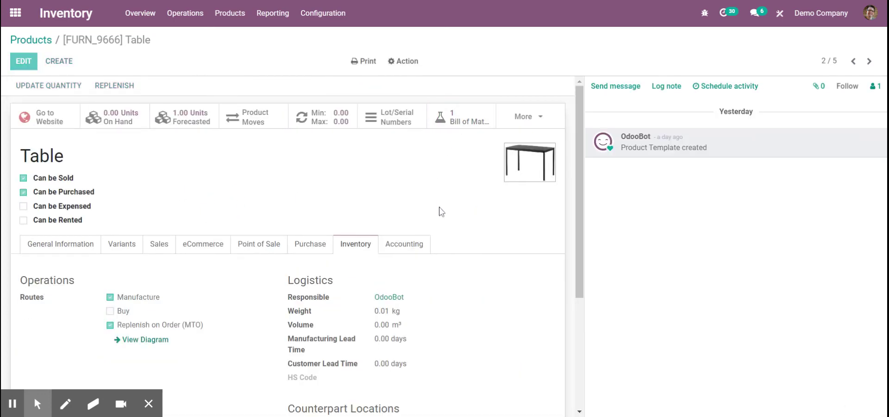
left_click(322, 113)
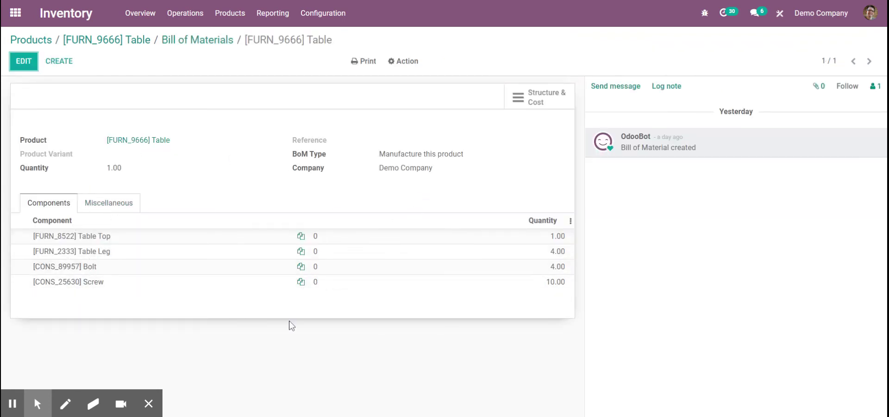
left_click(46, 40)
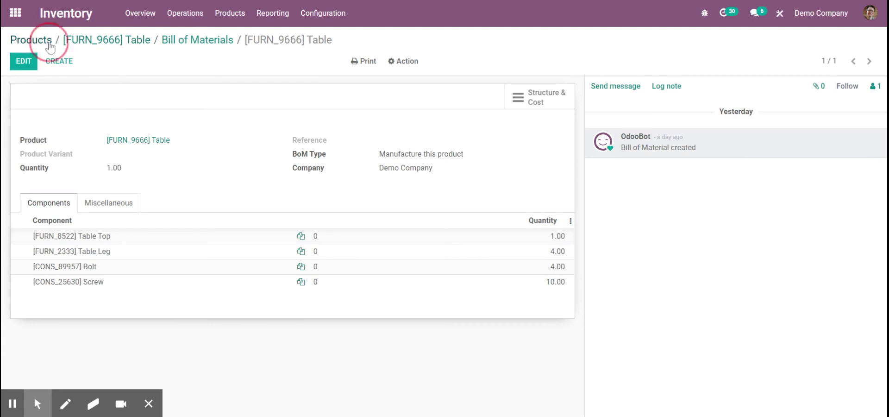
- Switch to the Sales app and create a new quotation for the customer Deco Addict
left_click(154, 15)
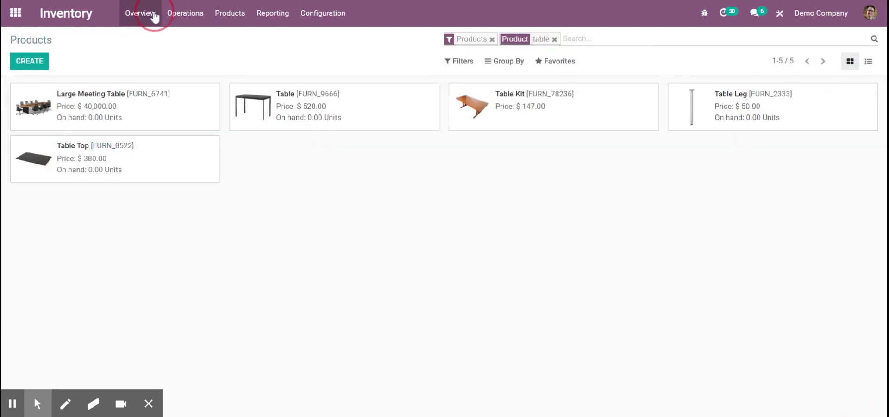
left_click(16, 17)
left_click(640, 143)
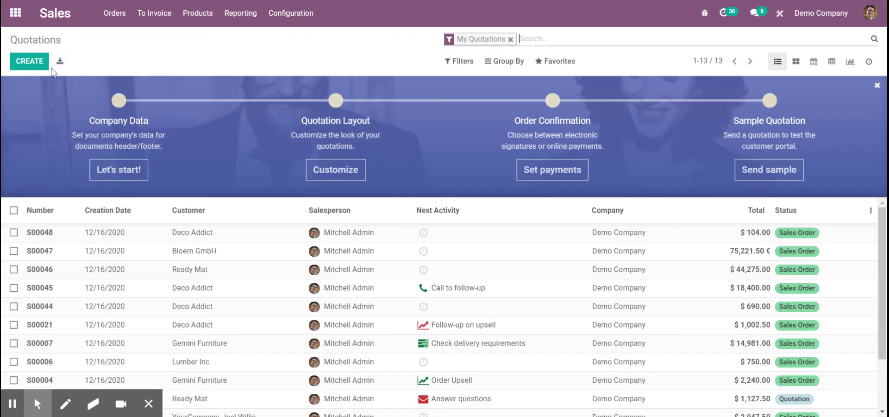
key("alt+c")
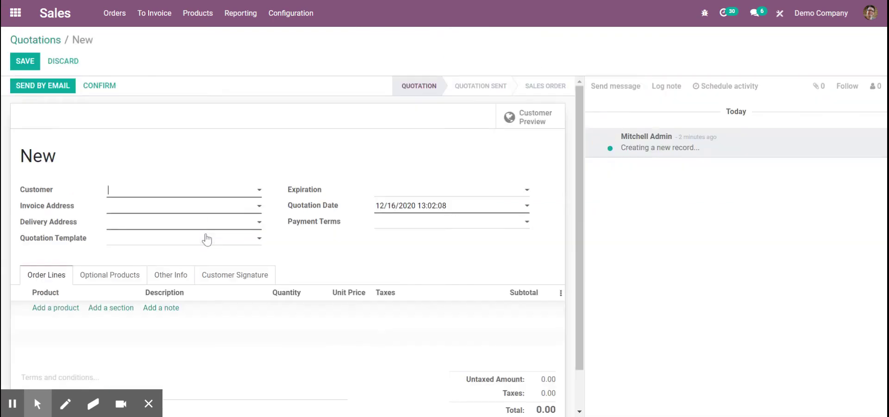
left_click(204, 194)
left_click(206, 204)
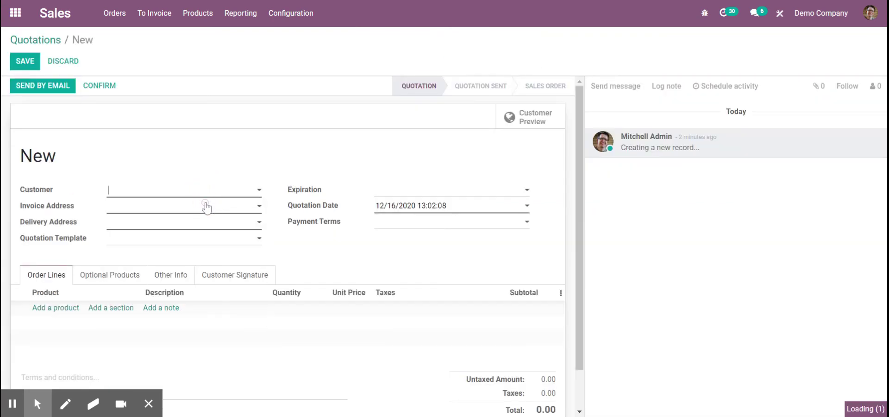
- Add the product [FURN_9666] Table to the quotation's order lines and check the line's availability details
left_click(59, 307)
type("ta")
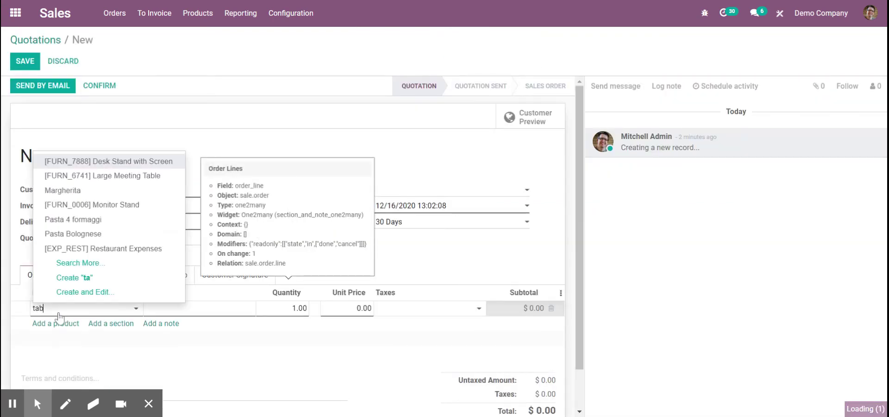
type("b")
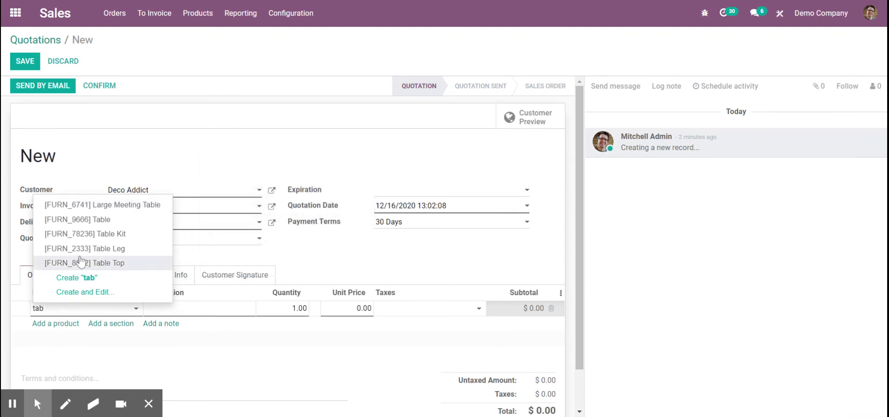
left_click(97, 221)
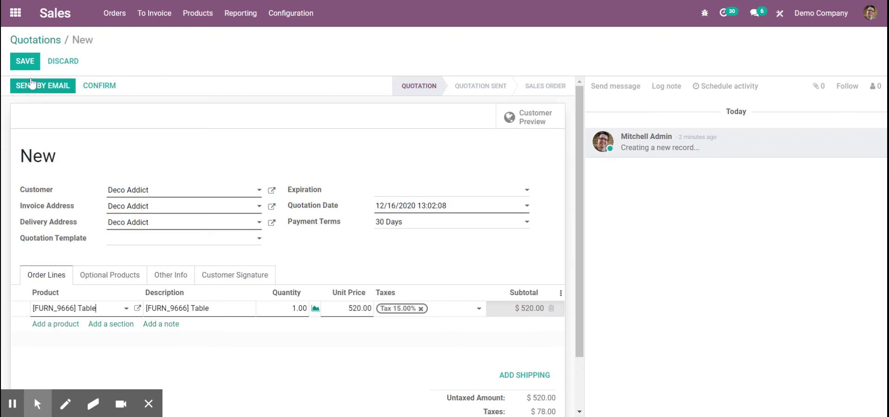
left_click(316, 309)
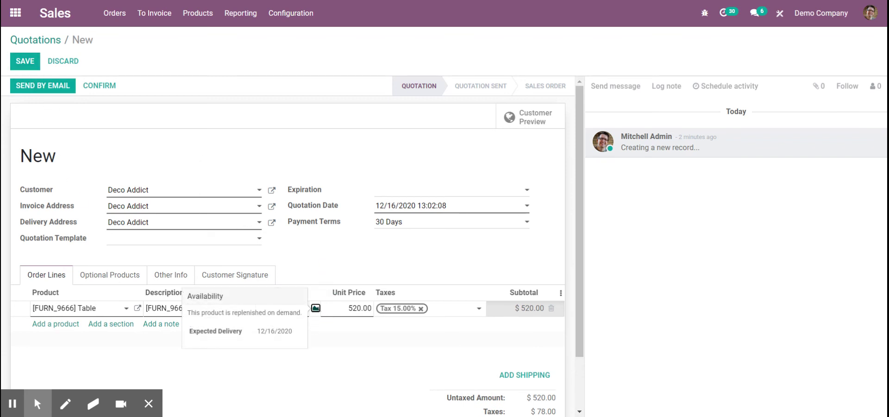
- Save the quotation and confirm it as a sales order
left_click(29, 62)
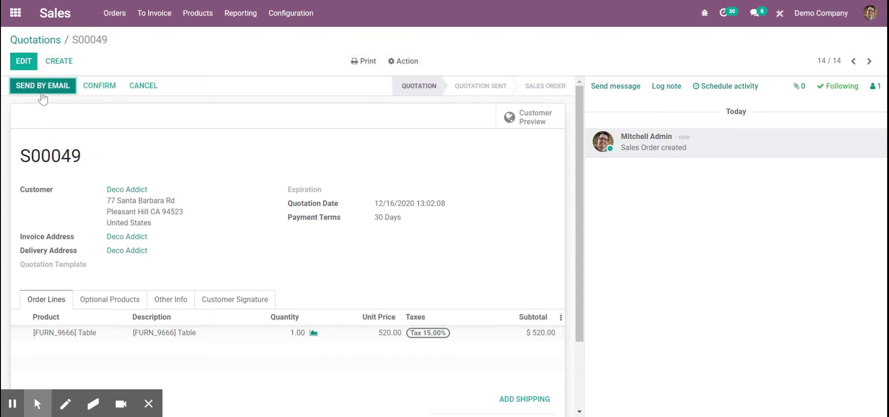
left_click(95, 88)
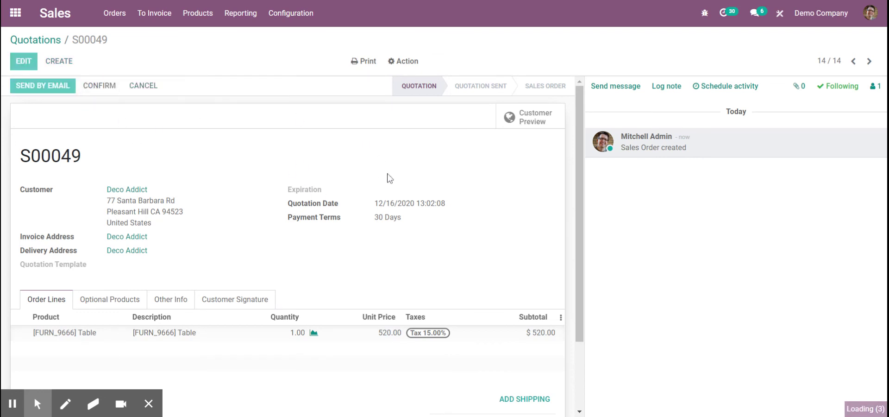
- Examine the Table Top component's forecasted report from the sales order's linked manufacturing order, and return to the sales order
left_click(535, 121)
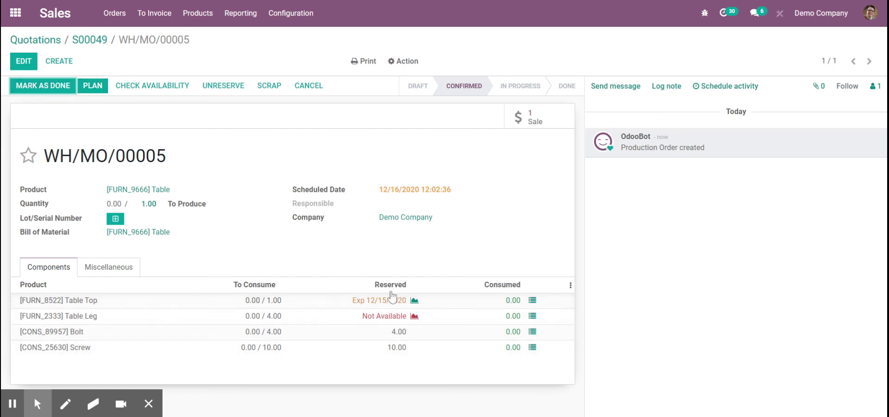
mouse_move(402, 298)
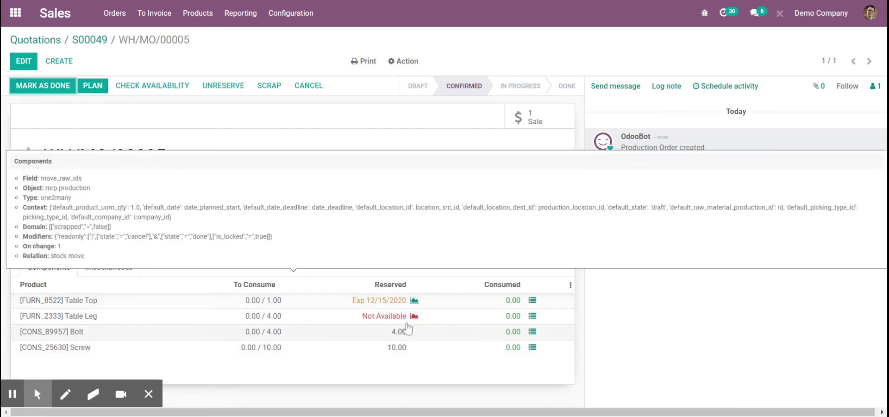
left_click(415, 301)
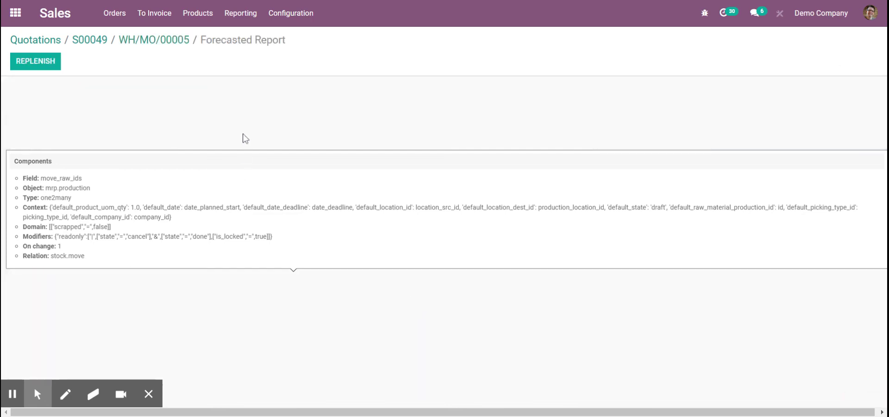
left_click(154, 42)
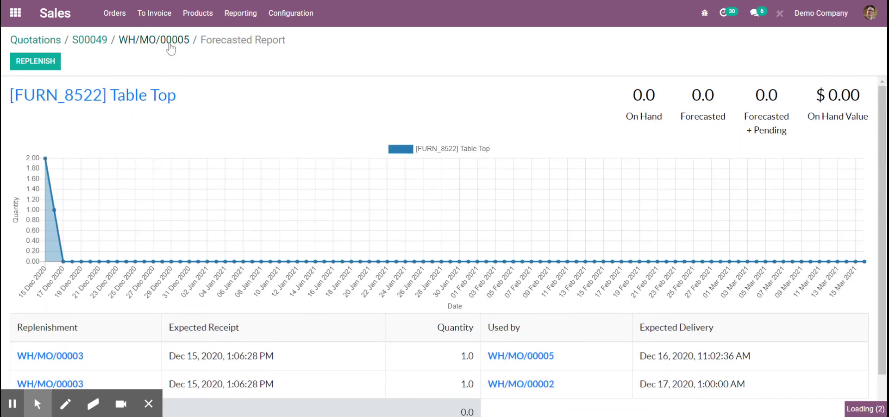
left_click(169, 43)
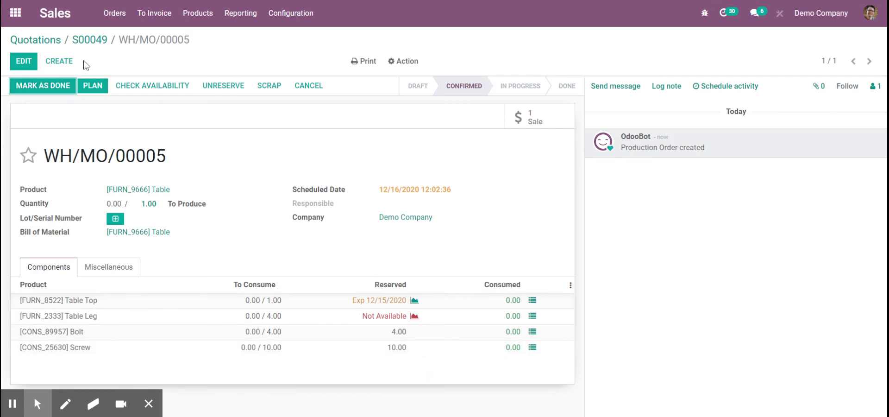
left_click(530, 121)
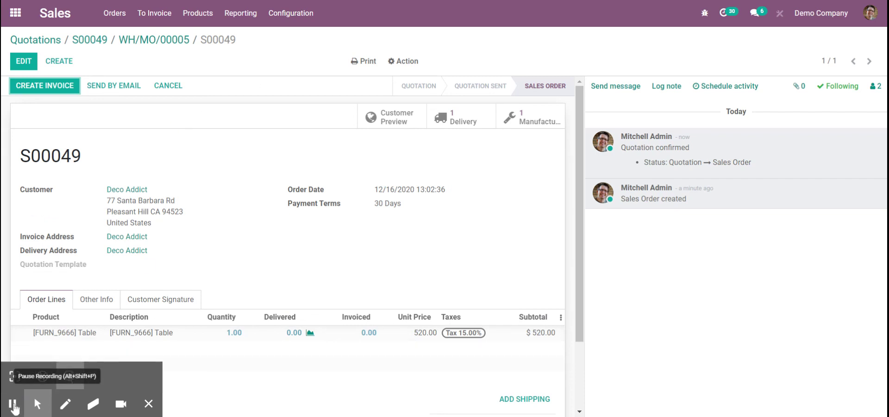
left_click(69, 376)
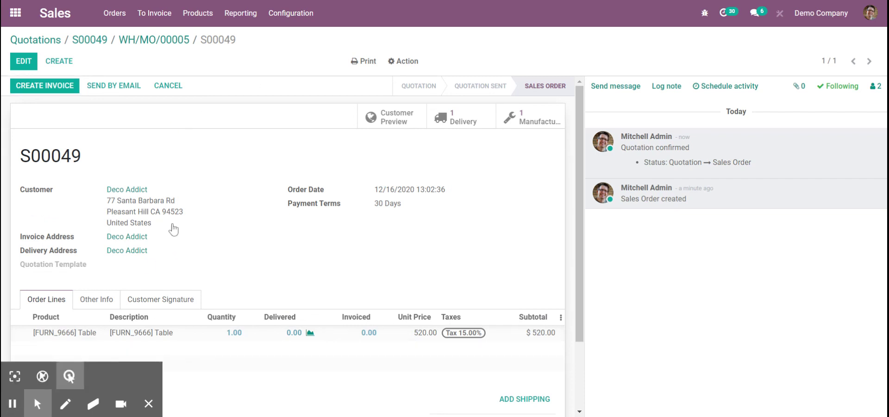